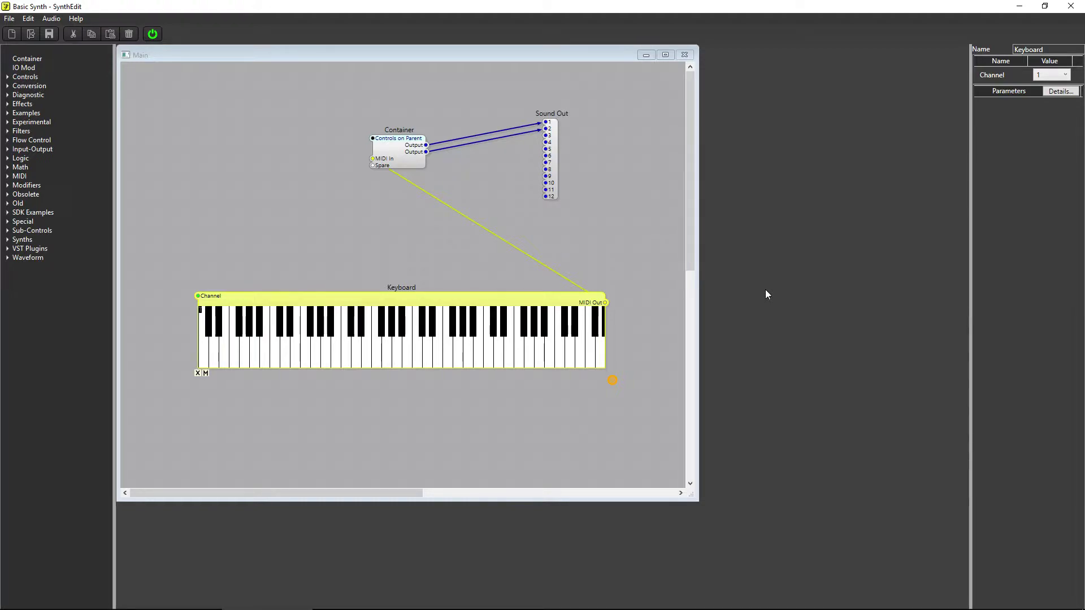
Open the Container to view its synth patch, then bring the Main patch back in front
left_click(387, 143)
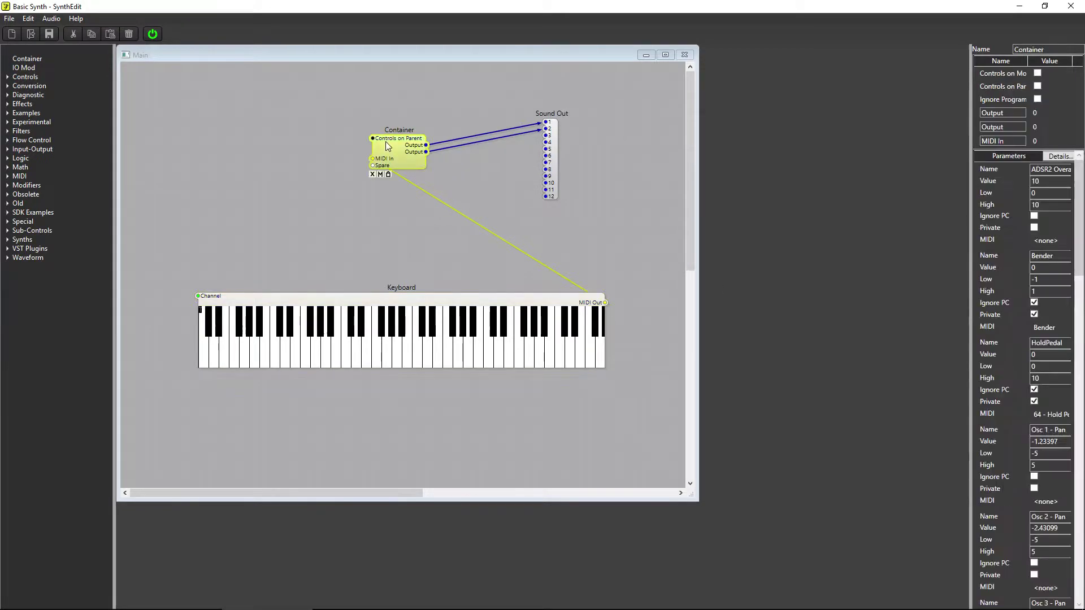
double_click(387, 144)
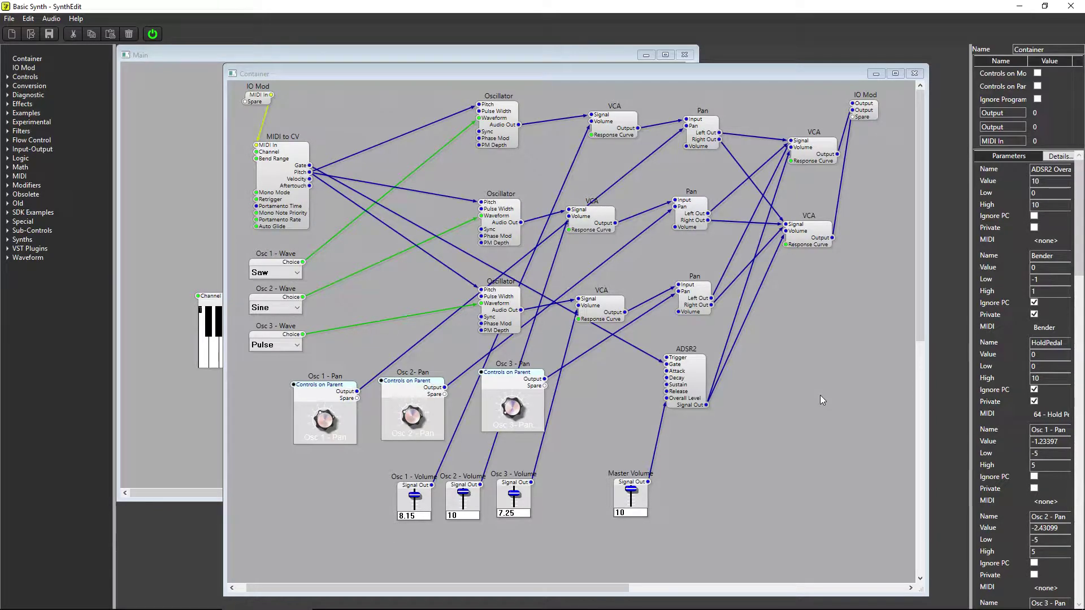
left_click(193, 203)
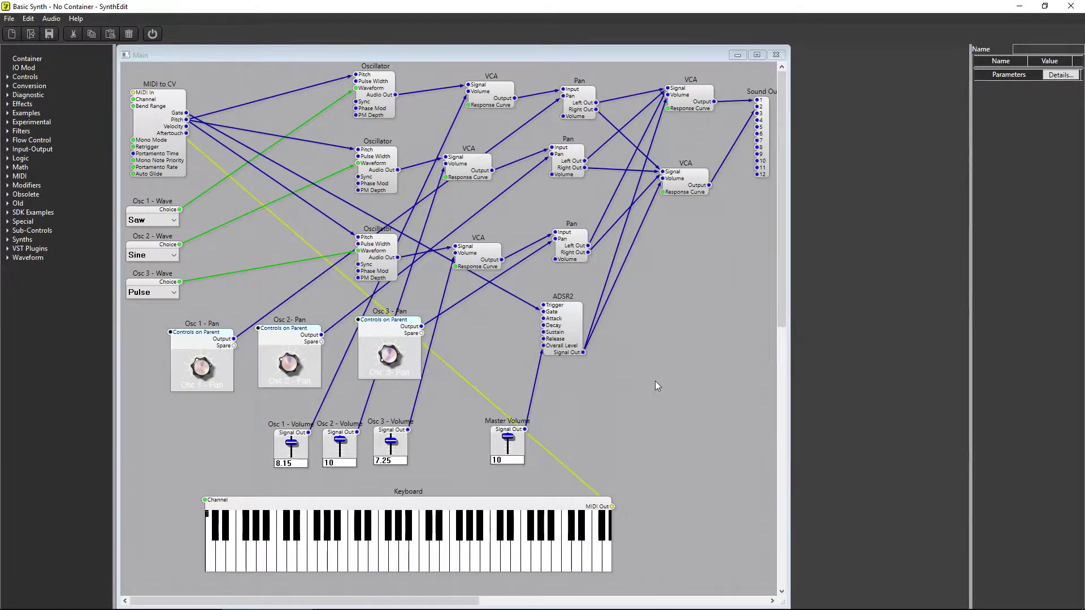
Play six notes on the on-screen keyboard to hear the uncontained synth
left_click(339, 556)
left_click(489, 556)
left_click(546, 558)
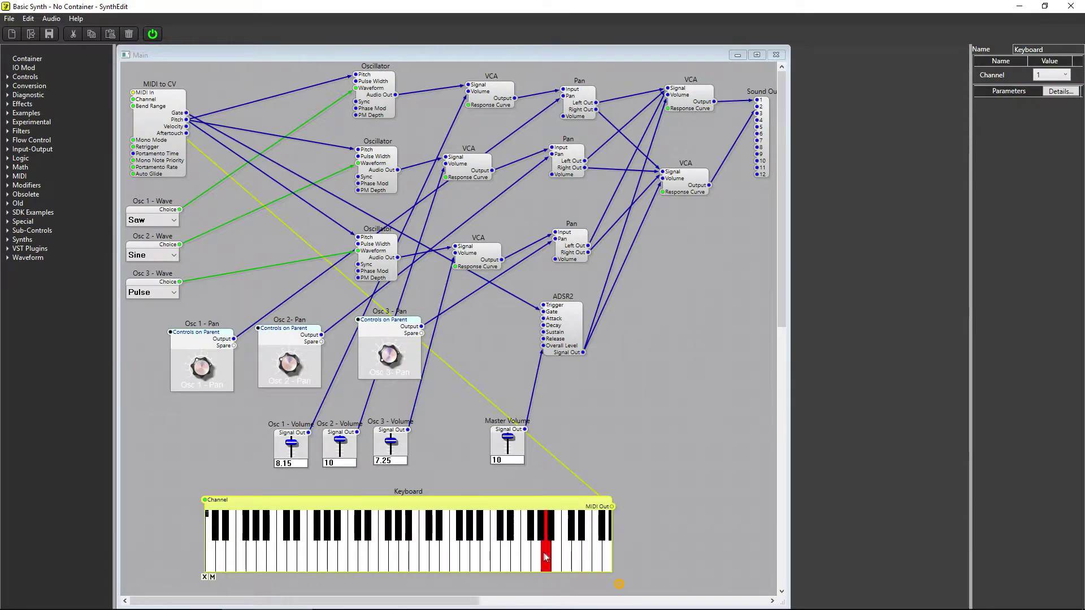
left_click(507, 557)
left_click(377, 557)
left_click(321, 557)
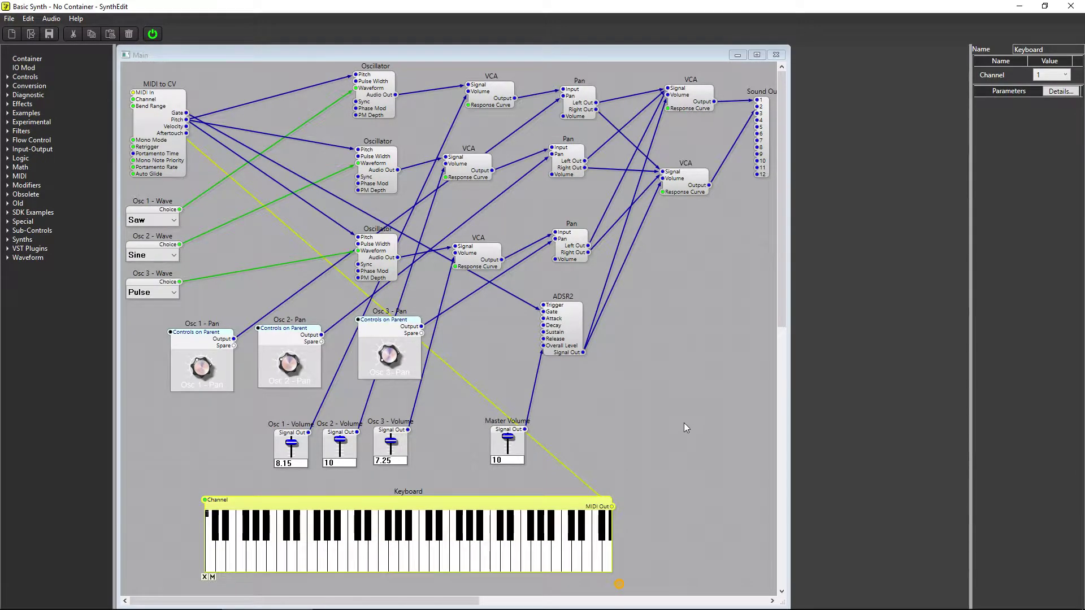
Attempt File > Export VST and dismiss the Many Containers error
left_click(9, 18)
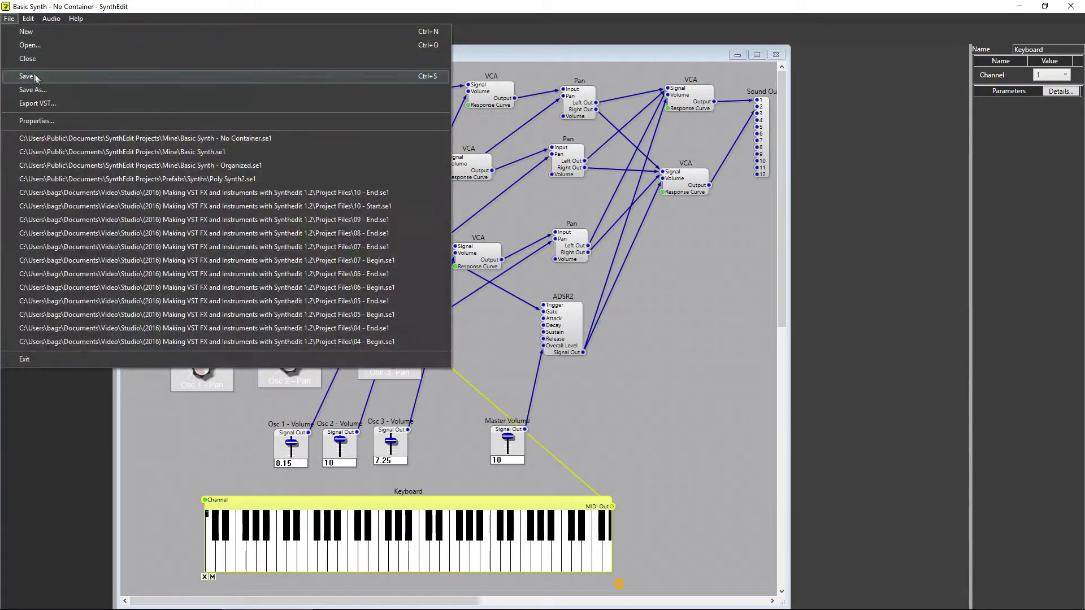
left_click(35, 104)
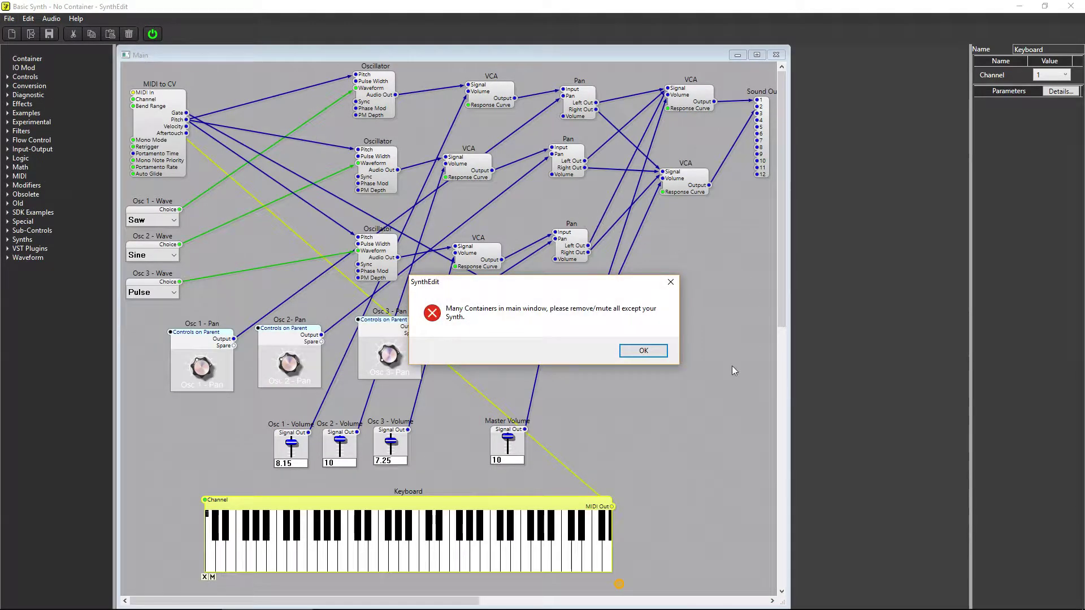
left_click(659, 354)
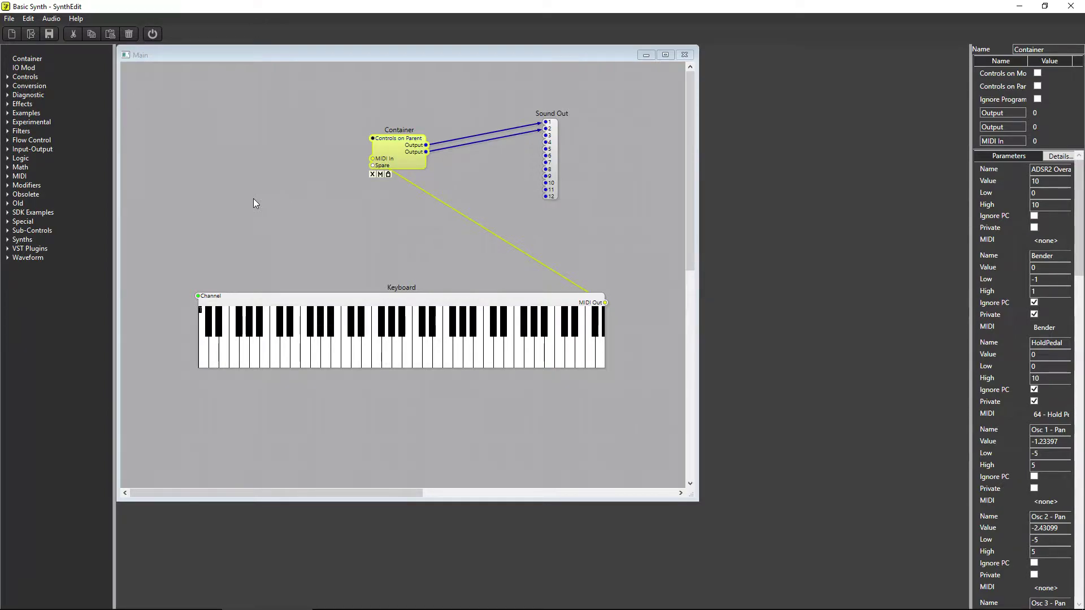
Open the Organized synth's Container and its Osc 1 sub-container, then close Osc 1
double_click(399, 145)
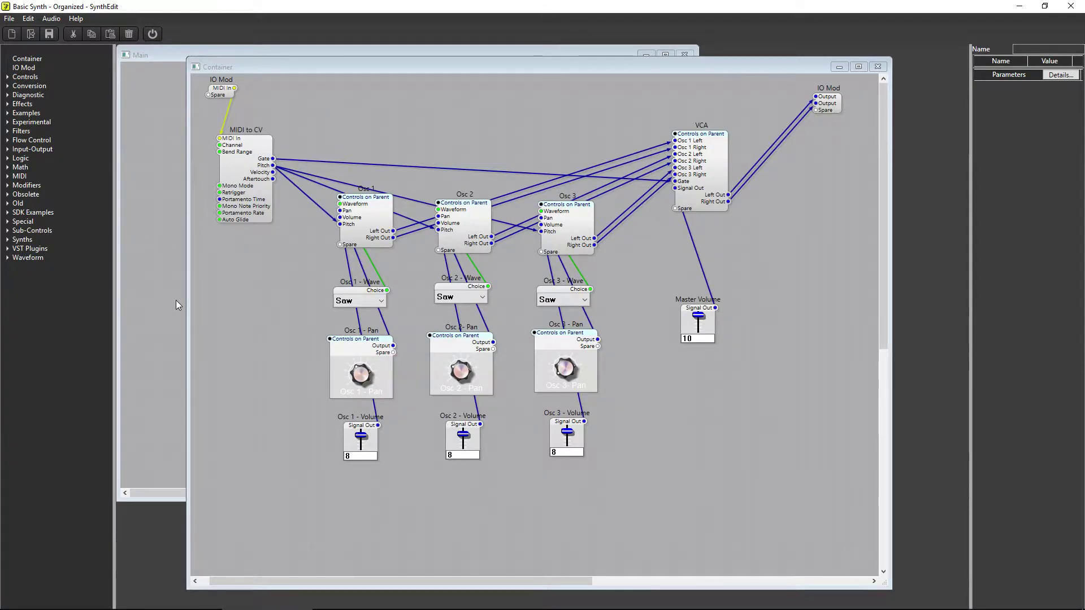
double_click(373, 226)
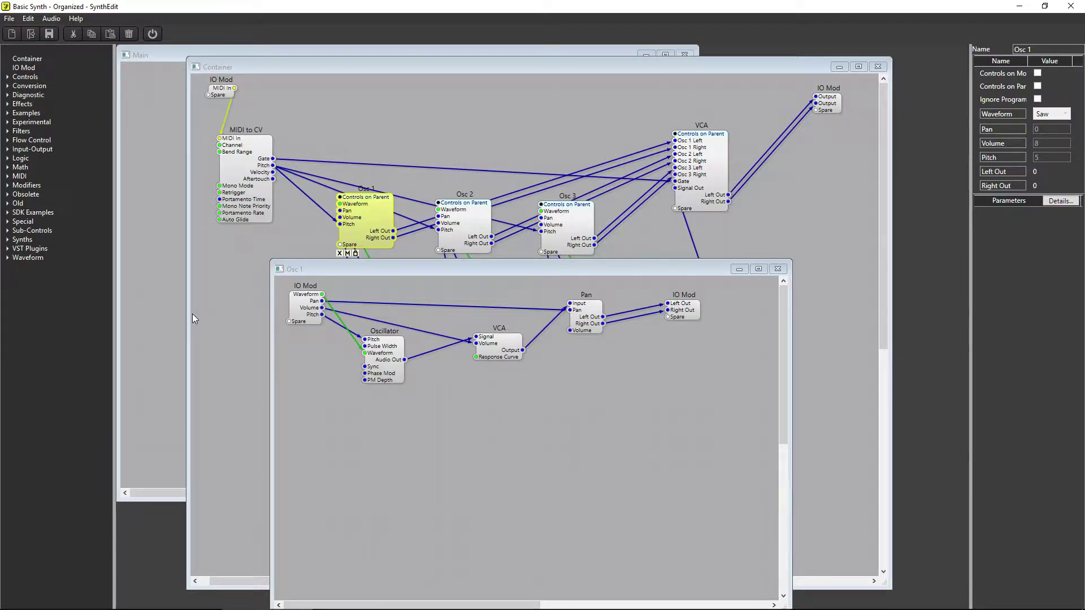
left_click(777, 269)
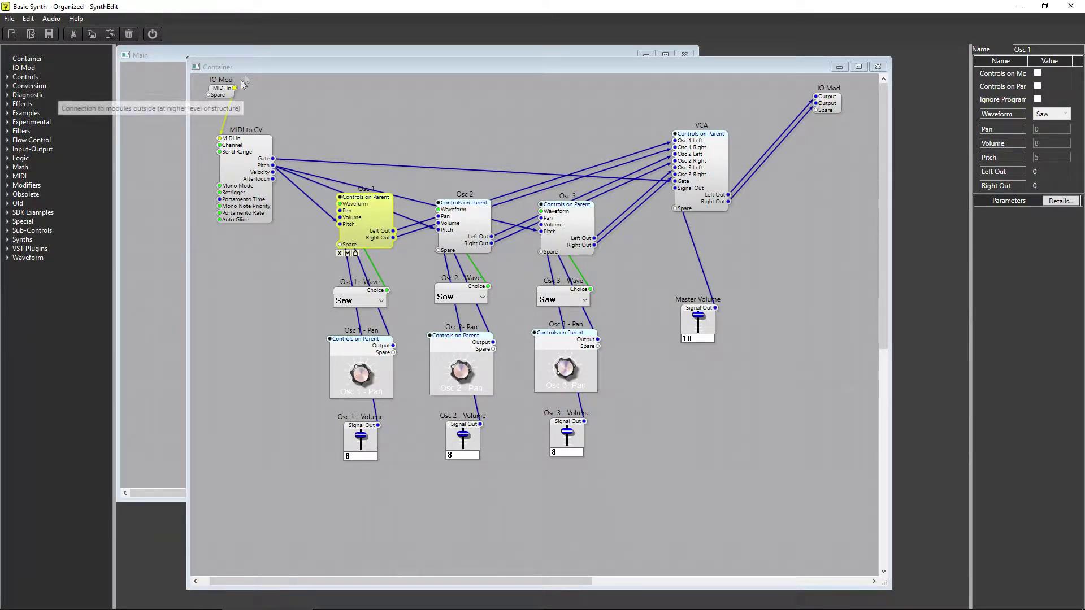
Bring the Main patch with Keyboard, Container and Sound Out to the front
left_click(255, 56)
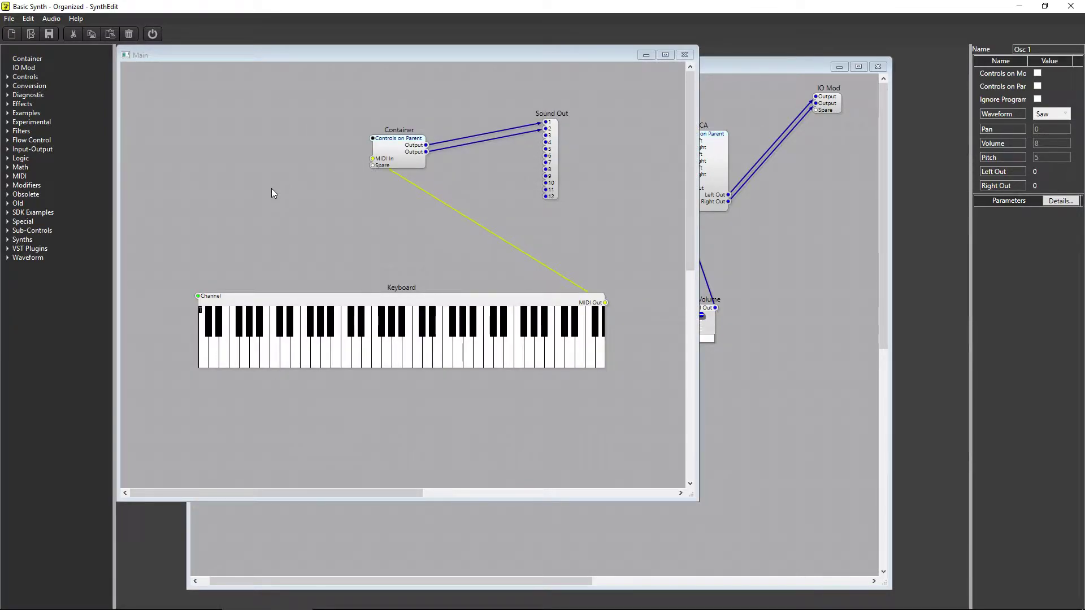
Export the Container as VST3 plugin 'TripleOsc' and acknowledge the Exported OK message
left_click(9, 18)
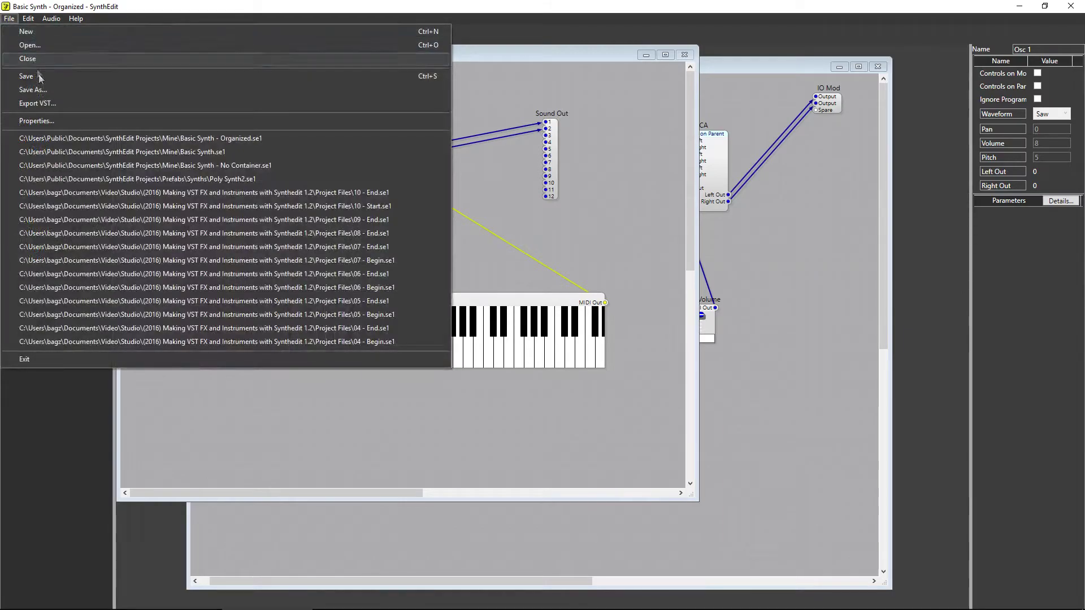
left_click(52, 105)
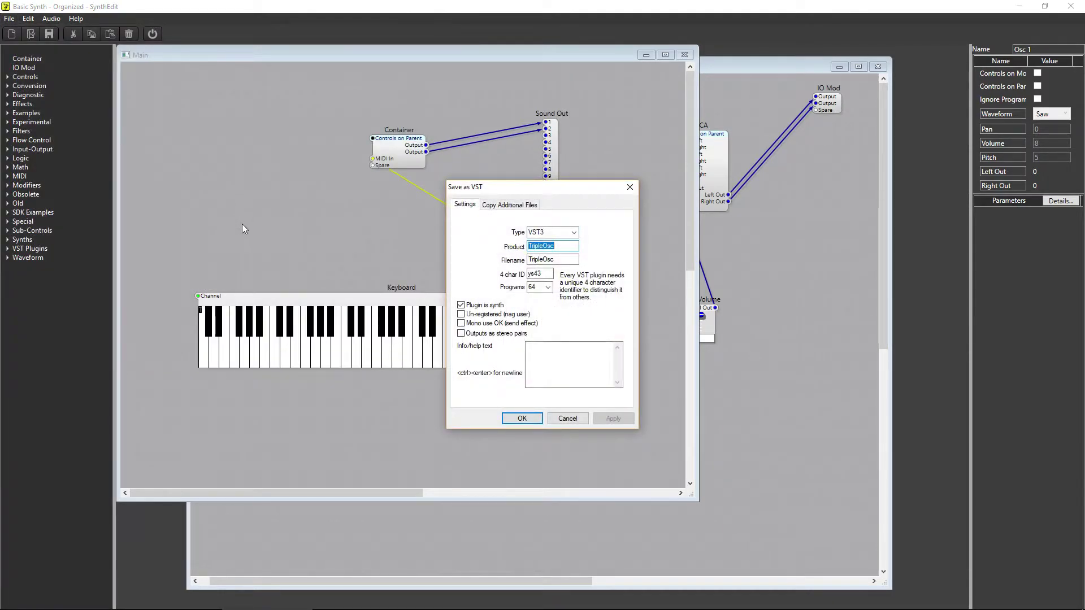
double_click(463, 307)
left_click(514, 418)
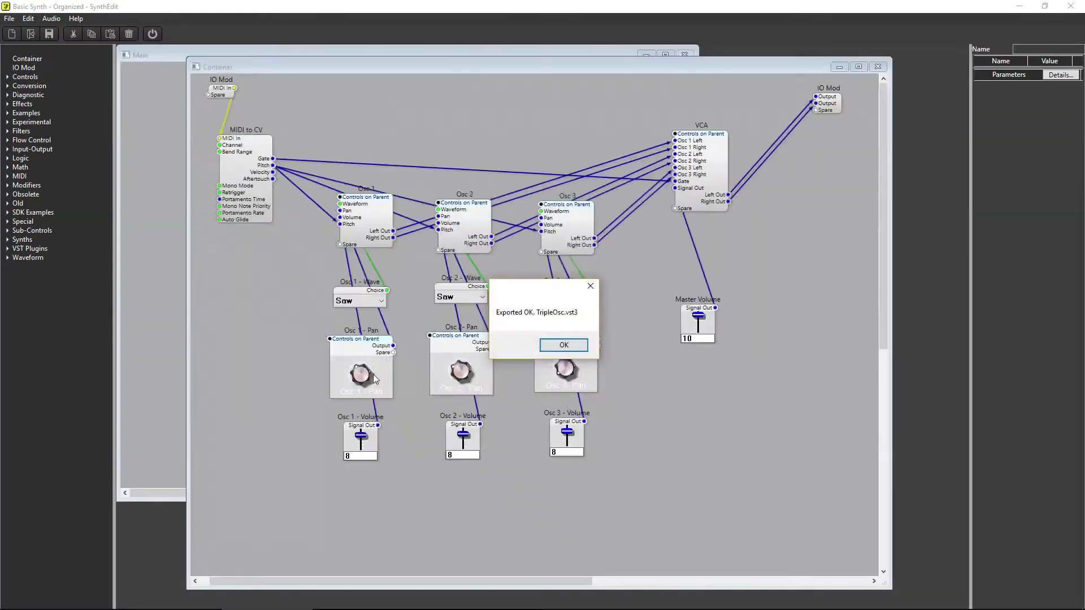
left_click(562, 344)
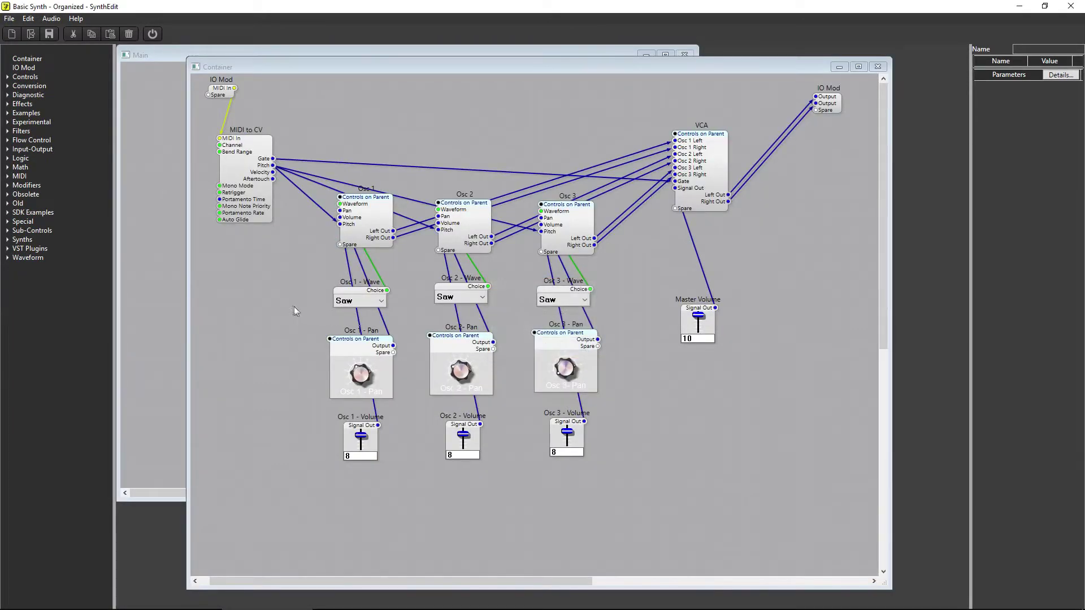
left_click(28, 18)
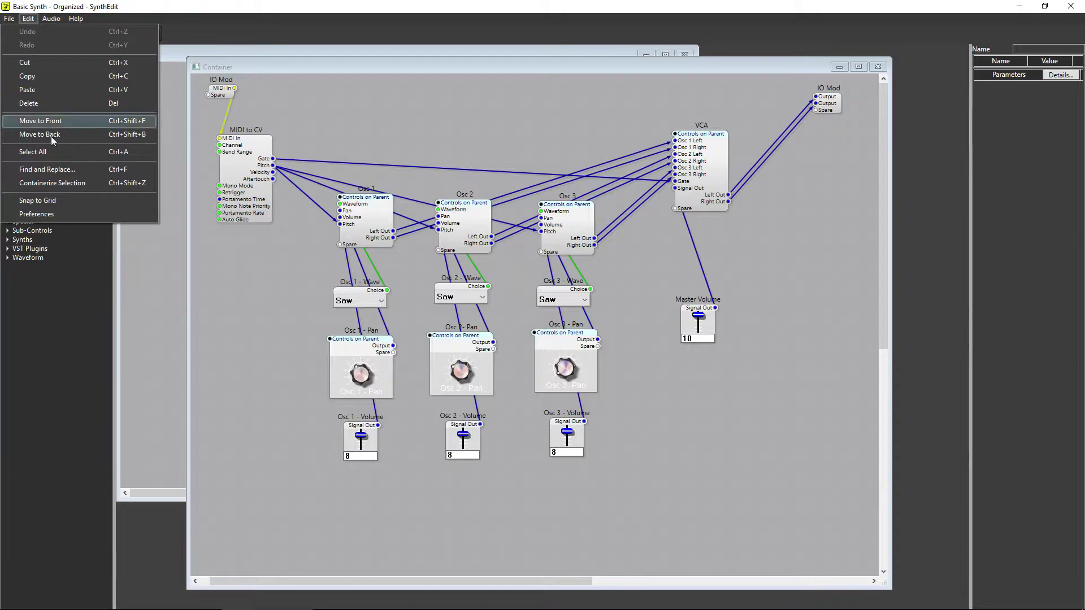
left_click(54, 214)
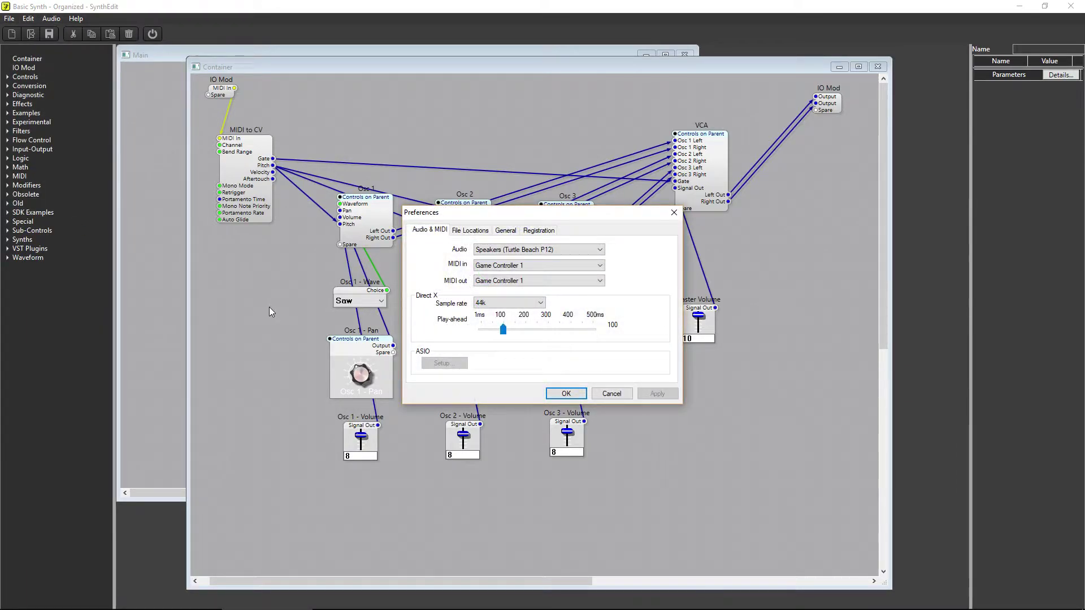
left_click(478, 230)
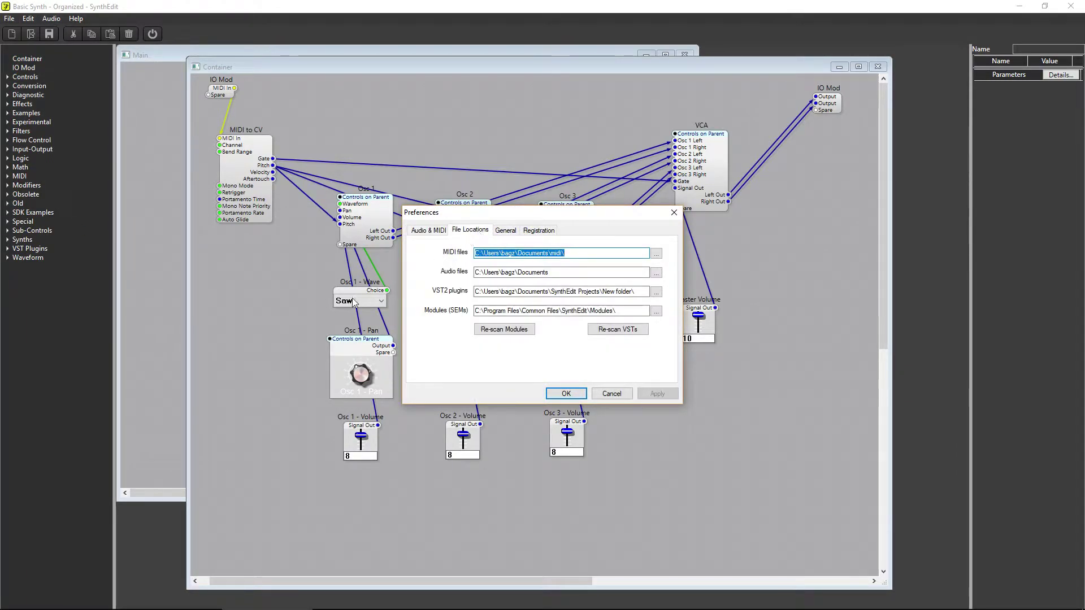
left_click_drag(551, 292, 638, 294)
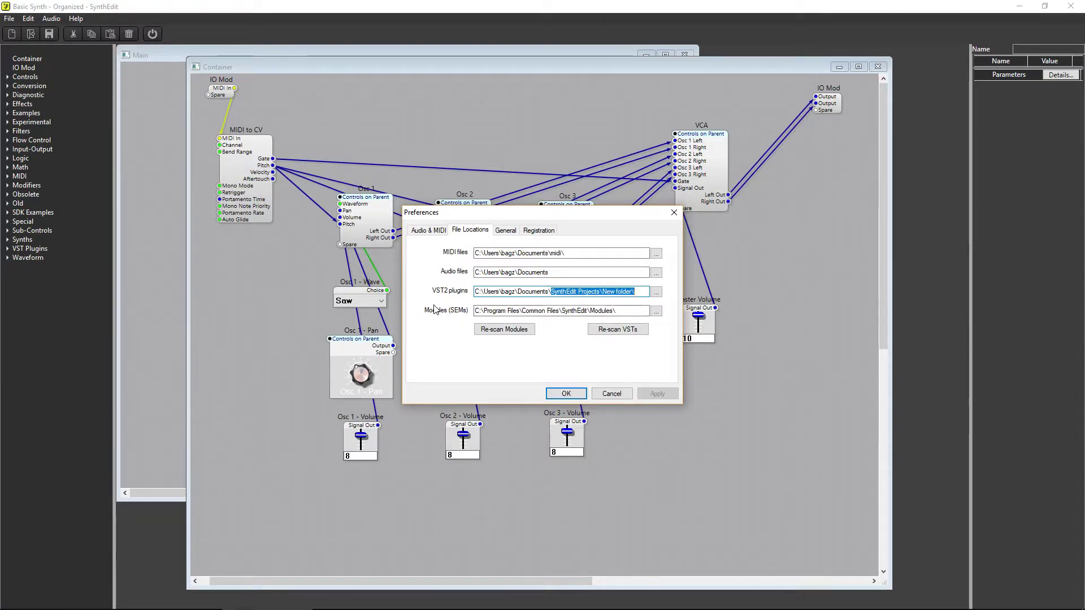
left_click(612, 395)
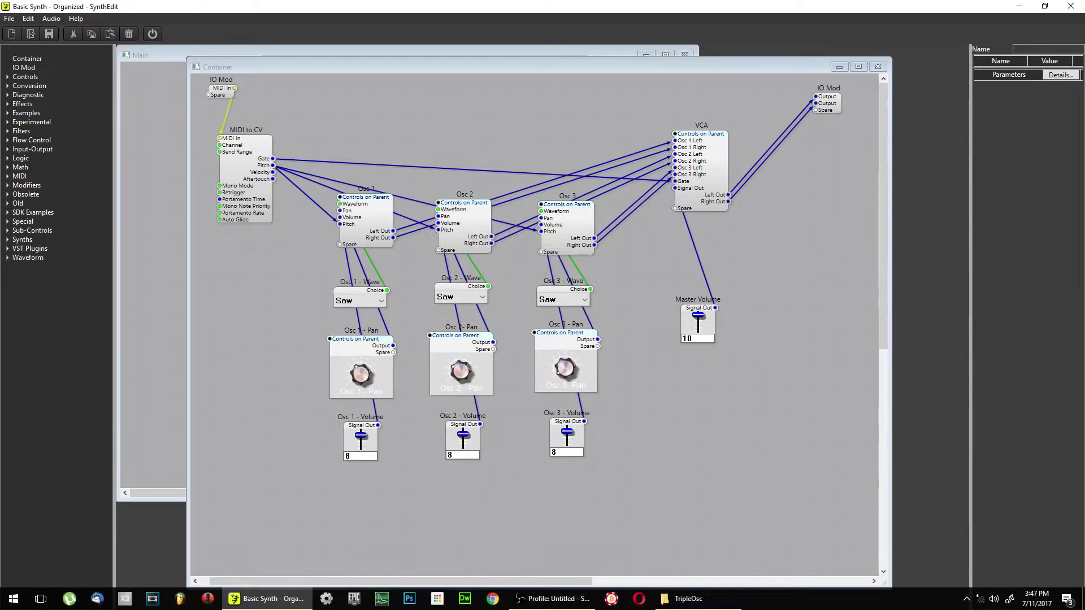
left_click(707, 604)
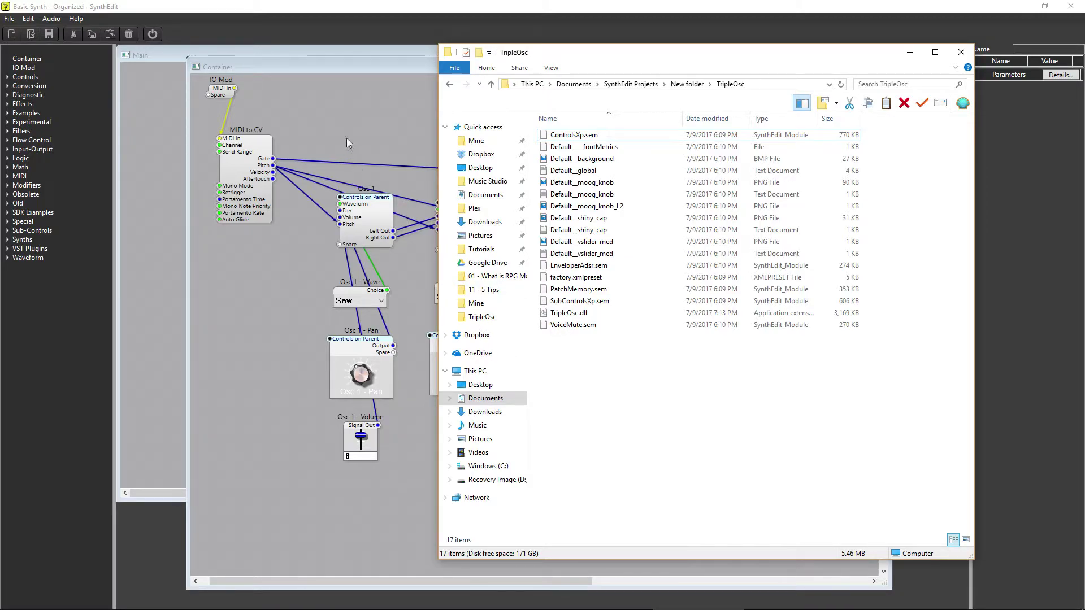
left_click(320, 62)
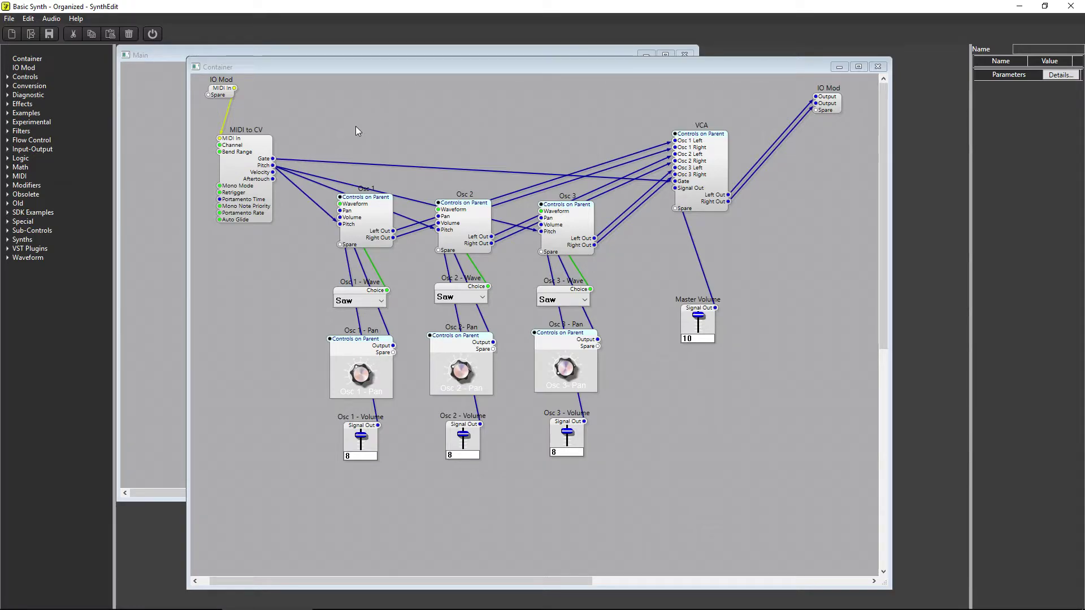
left_click(9, 18)
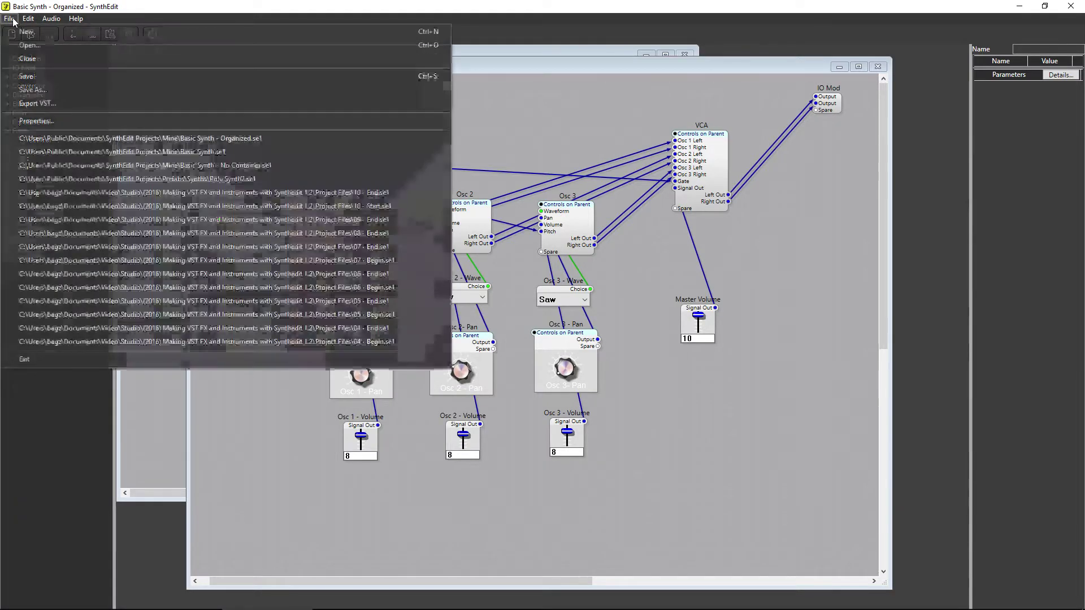
left_click(63, 99)
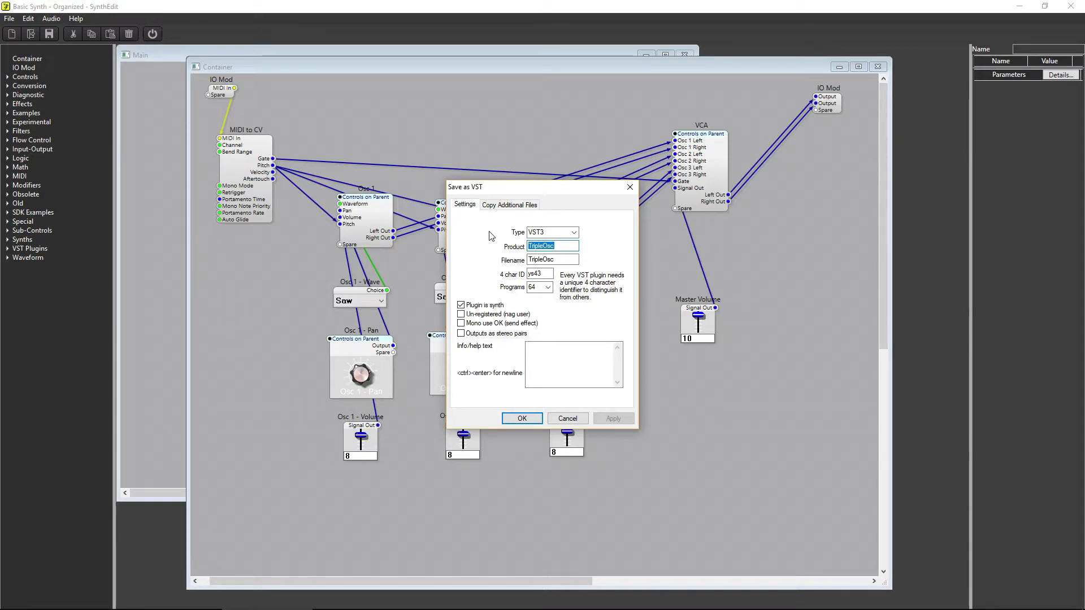
left_click(571, 233)
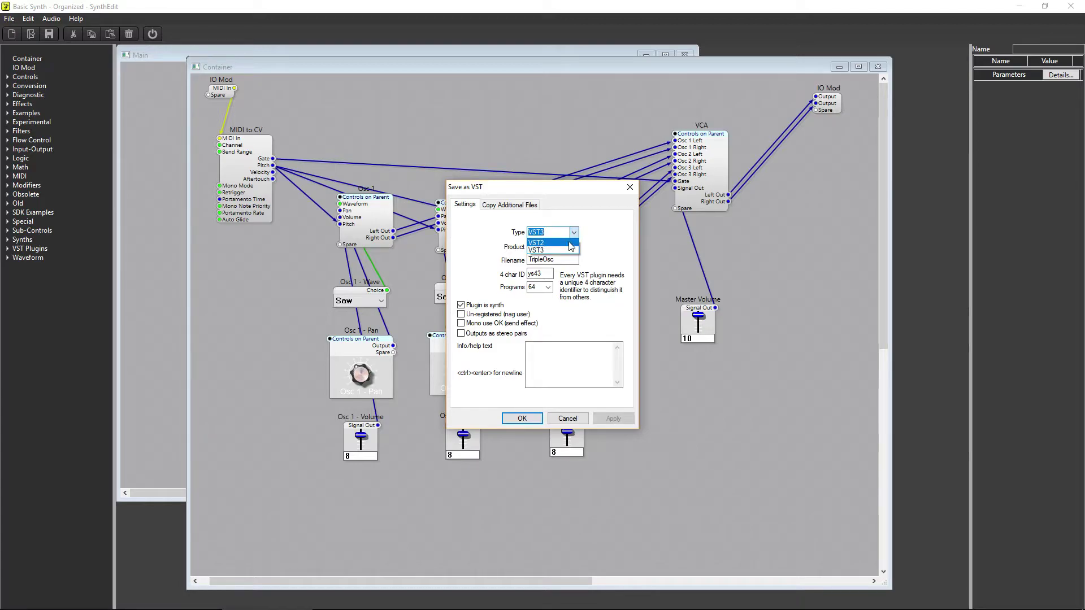
left_click(569, 243)
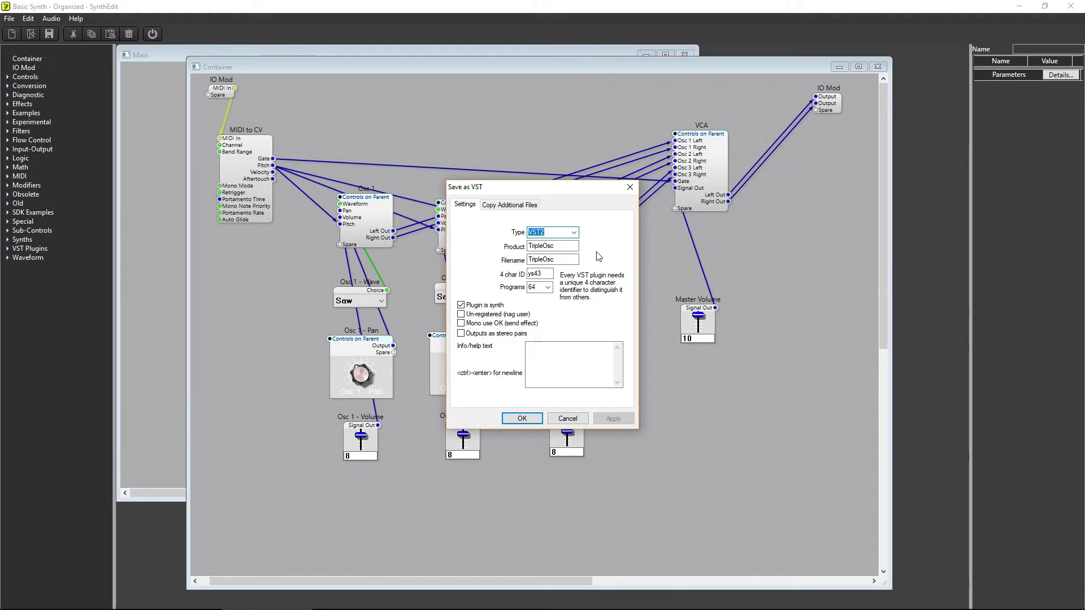
left_click(585, 418)
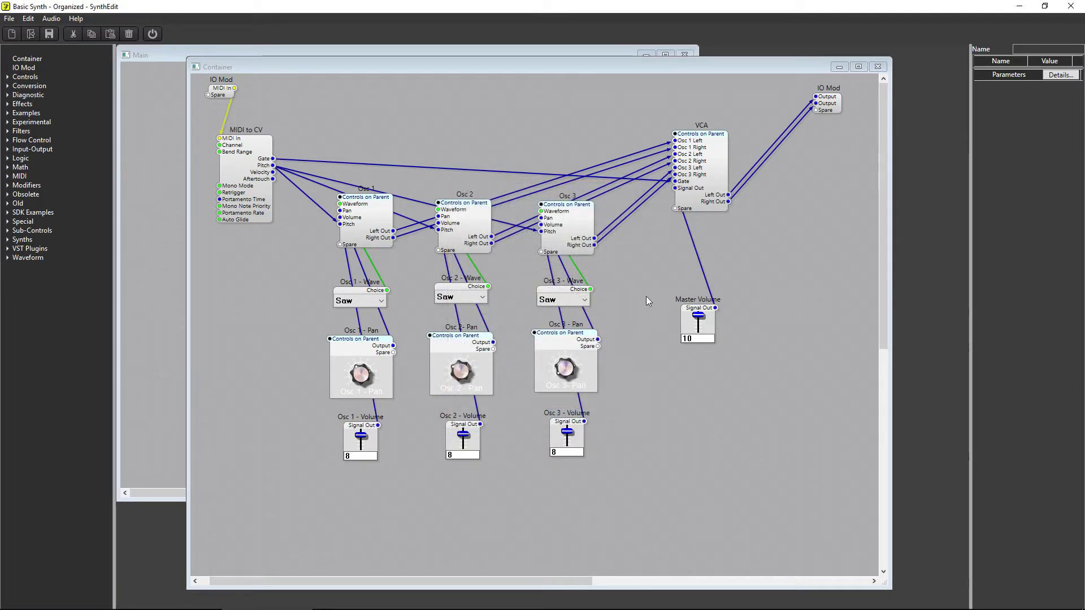